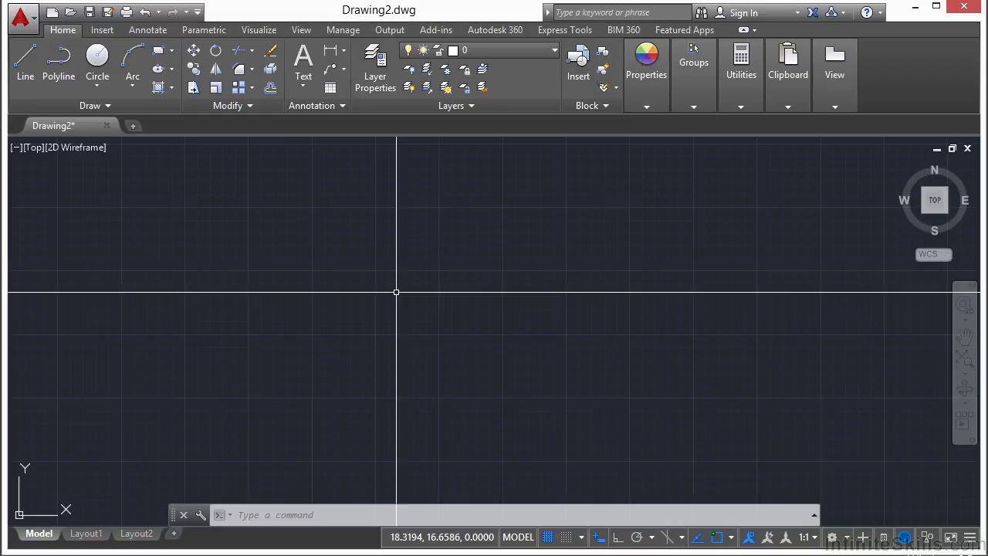
Step: Open the text style settings and filter the styles list to styles in use, before restoring it to all styles
{"action": "type", "text": "STYLE"}
{"action": "key", "text": "Return"}
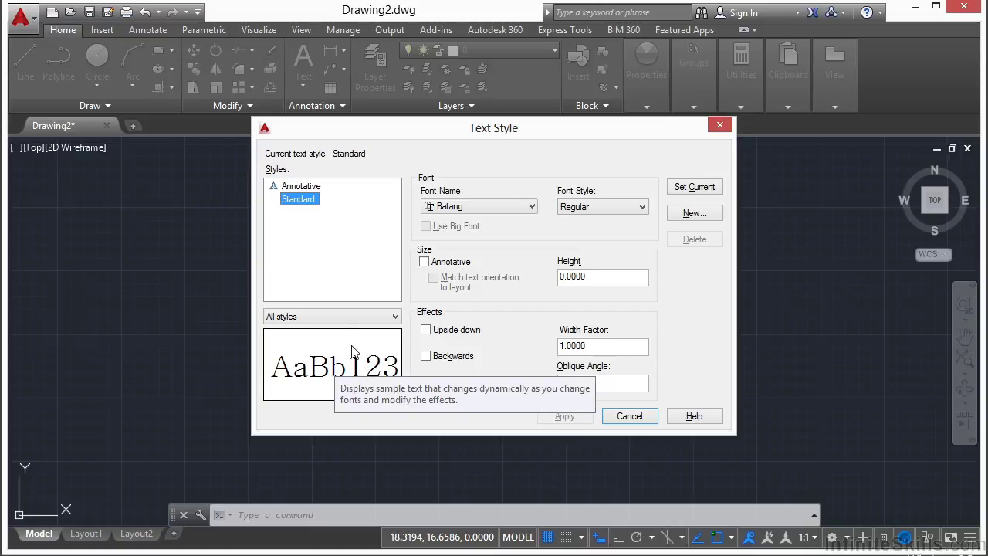
{"action": "left_click", "coordinate": [396, 317]}
{"action": "left_click", "coordinate": [396, 319]}
{"action": "left_click", "coordinate": [395, 319]}
{"action": "left_click", "coordinate": [278, 329]}
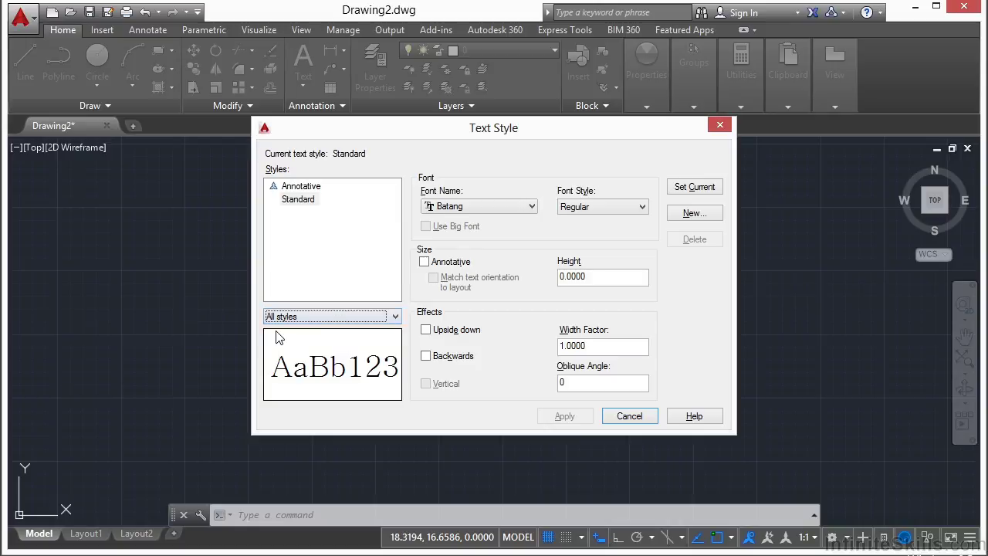
{"action": "left_click", "coordinate": [395, 316]}
{"action": "left_click", "coordinate": [309, 331]}
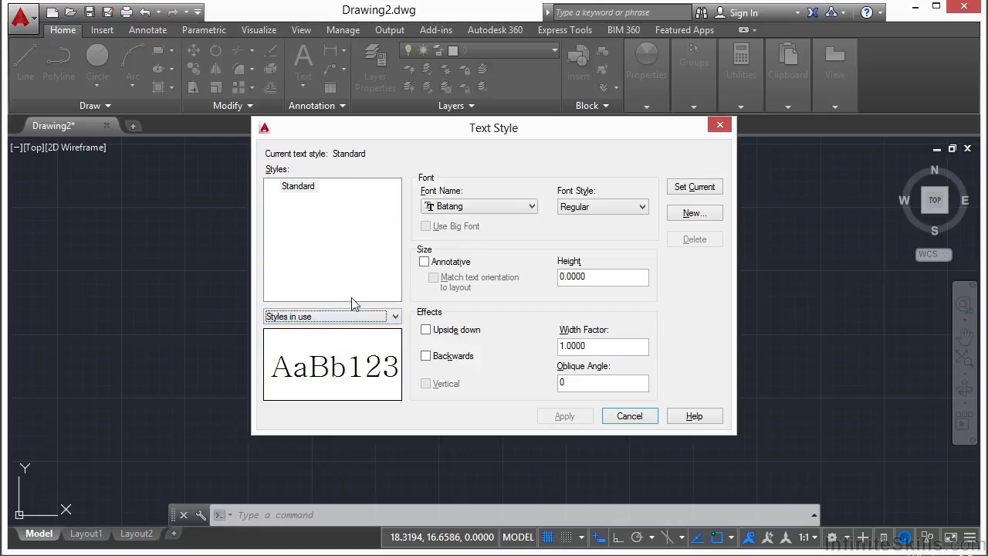
{"action": "left_click", "coordinate": [396, 316]}
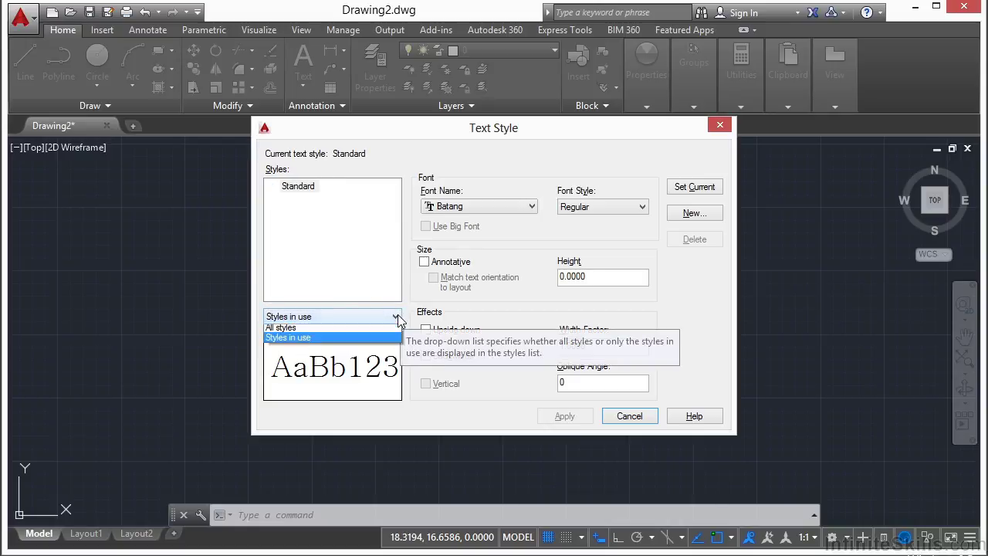
{"action": "left_click", "coordinate": [288, 330]}
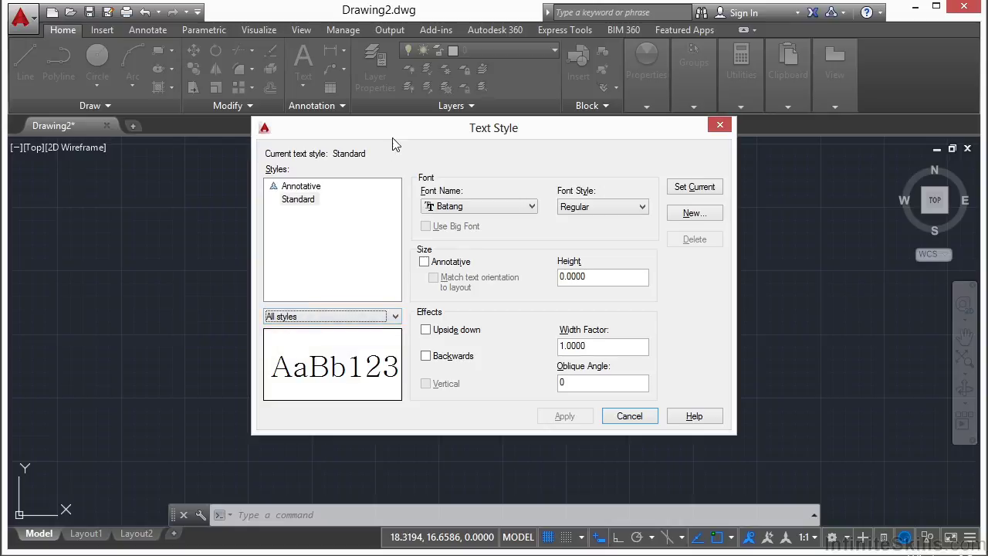
Step: Browse the fonts and font styles available for the Standard text style
{"action": "left_click", "coordinate": [298, 202]}
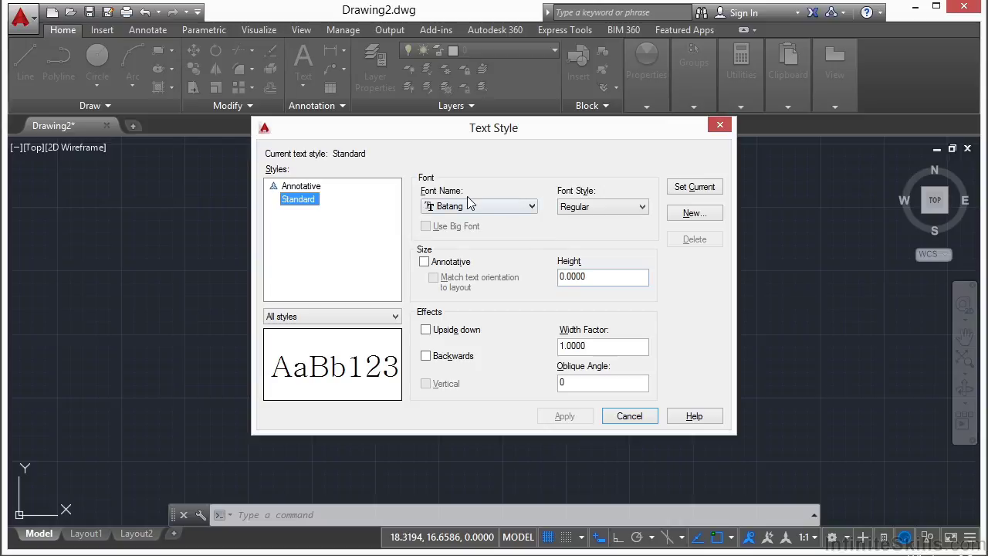
{"action": "left_click", "coordinate": [532, 207]}
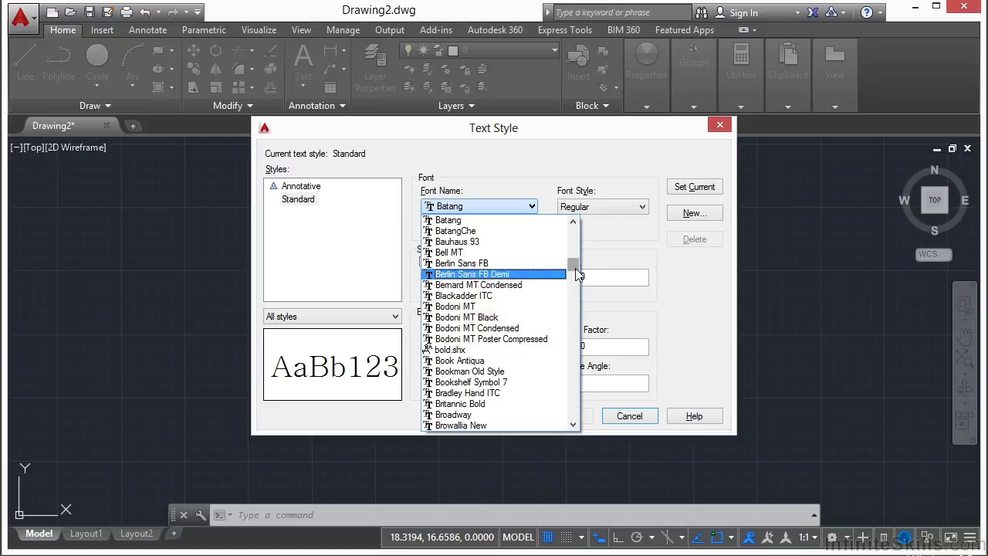
{"action": "left_click_drag", "start_coordinate": [575, 268], "coordinate": [574, 224]}
{"action": "left_click", "coordinate": [525, 158]}
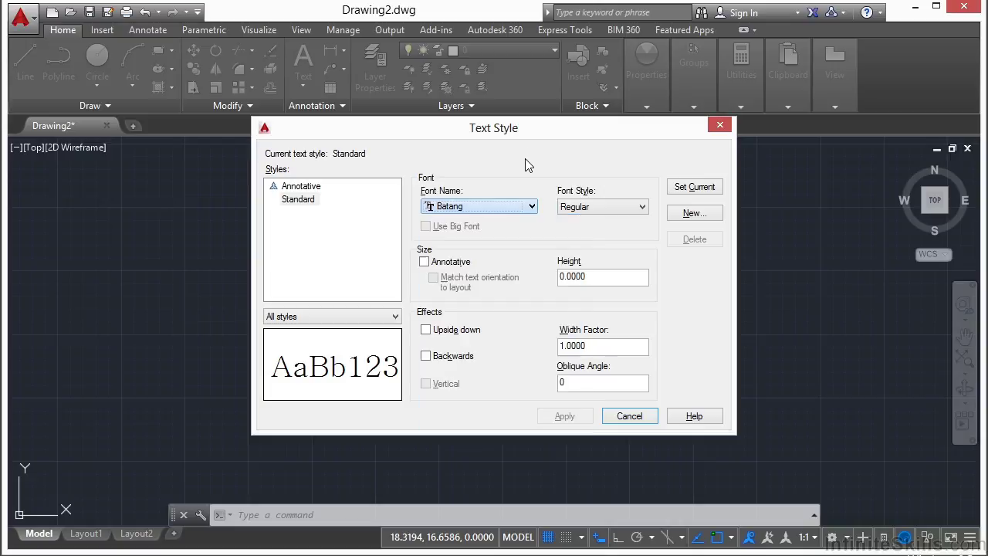
{"action": "left_click", "coordinate": [636, 211]}
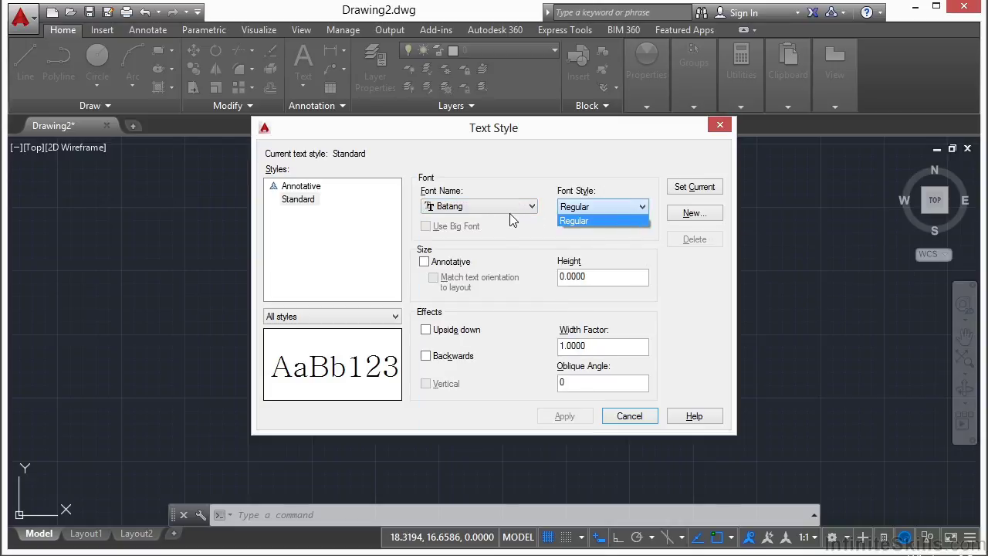
{"action": "left_click", "coordinate": [579, 229]}
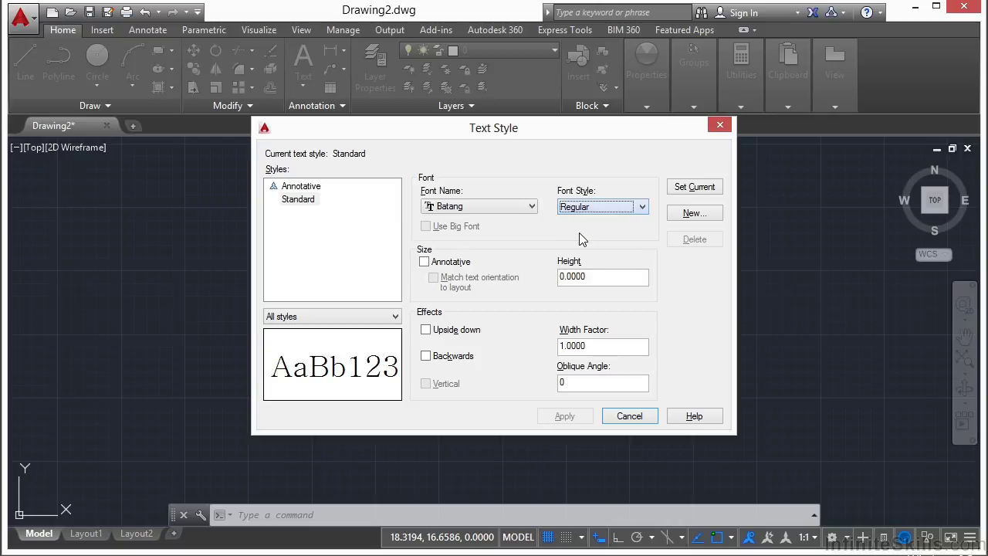
{"action": "left_click", "coordinate": [531, 207]}
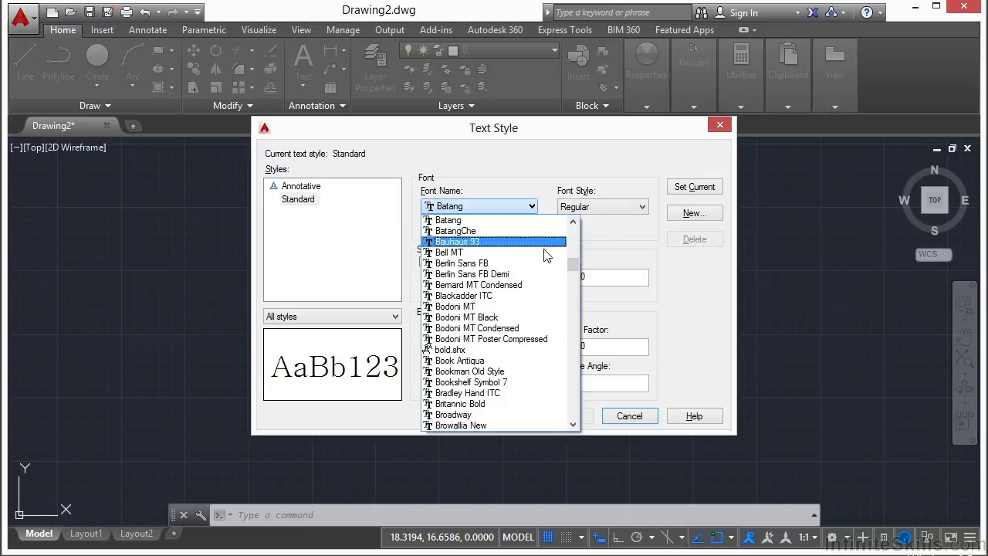
{"action": "left_click_drag", "start_coordinate": [573, 264], "coordinate": [575, 225]}
{"action": "left_click", "coordinate": [541, 221]}
{"action": "left_click", "coordinate": [617, 202]}
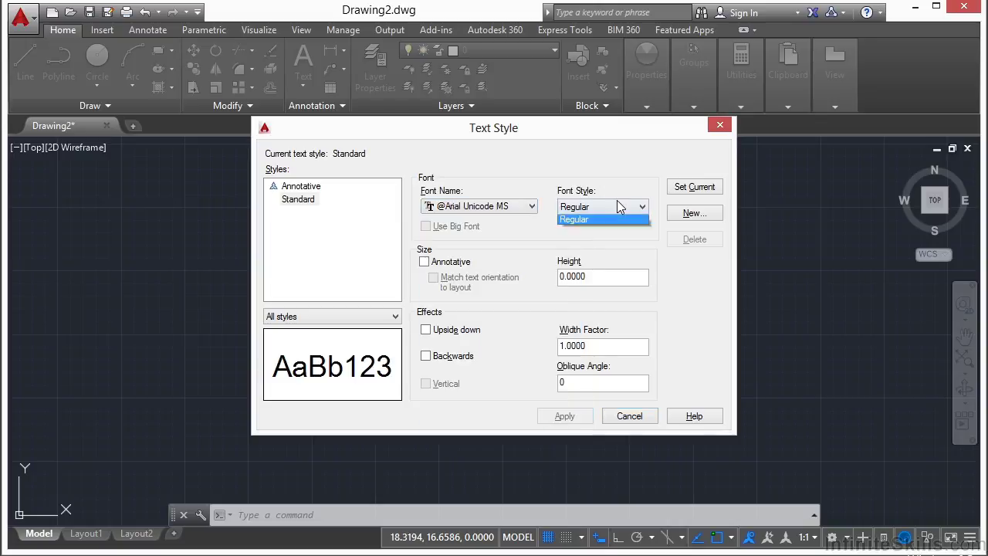
{"action": "left_click", "coordinate": [530, 212]}
{"action": "left_click", "coordinate": [530, 212]}
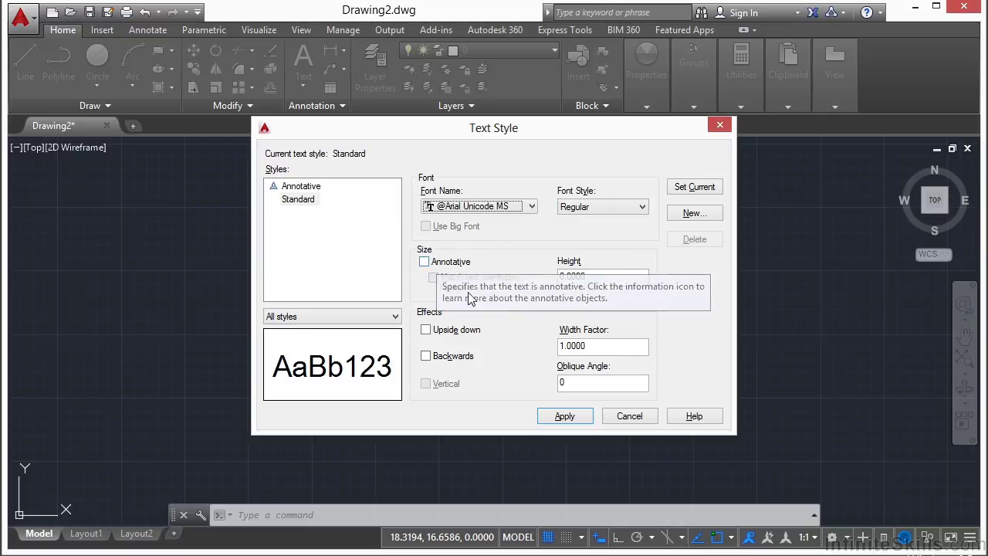
Step: Set the Annotative style's paper text height to 0.1 and turn off its annotative property
{"action": "left_click", "coordinate": [300, 186]}
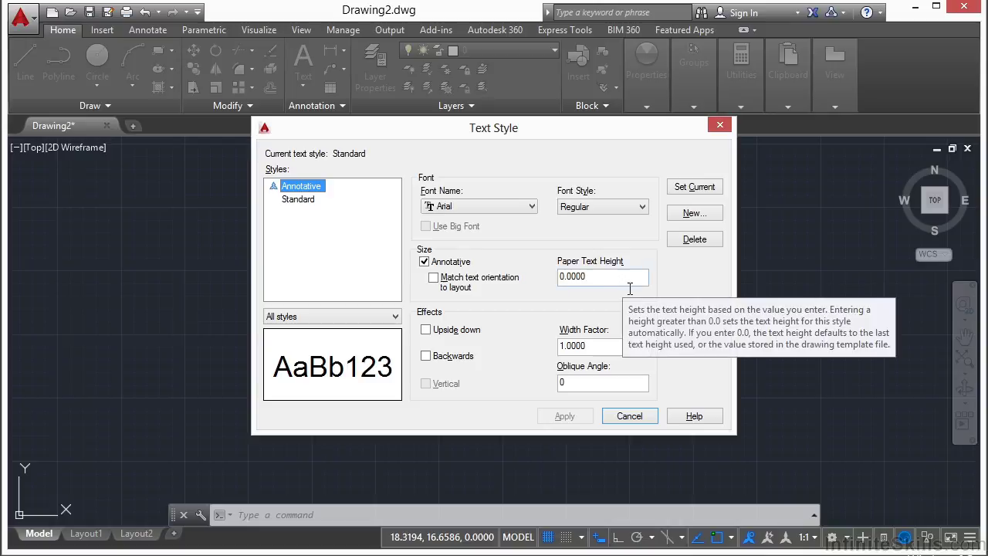
{"action": "left_click_drag", "start_coordinate": [630, 288], "coordinate": [566, 293]}
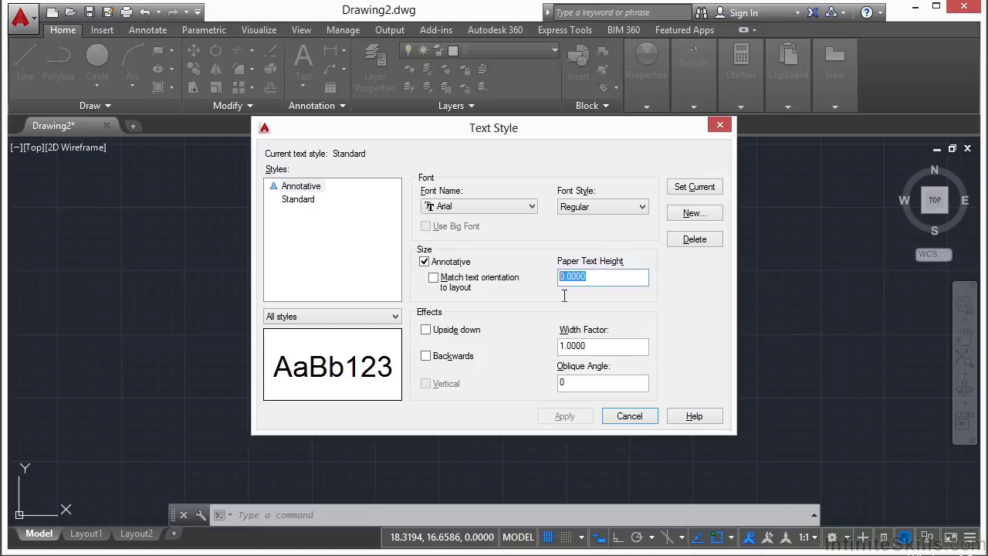
{"action": "type", "text": ".1"}
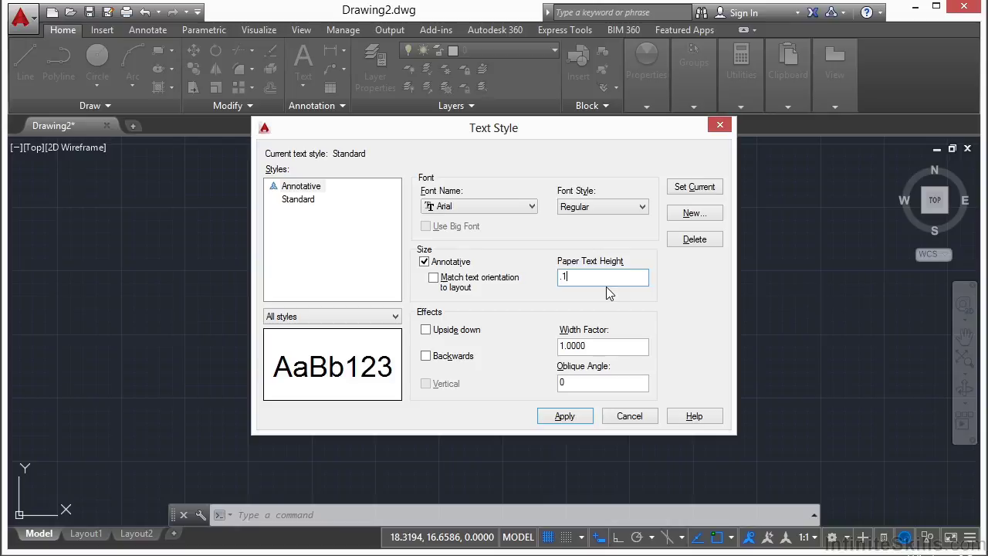
{"action": "left_click", "coordinate": [424, 261]}
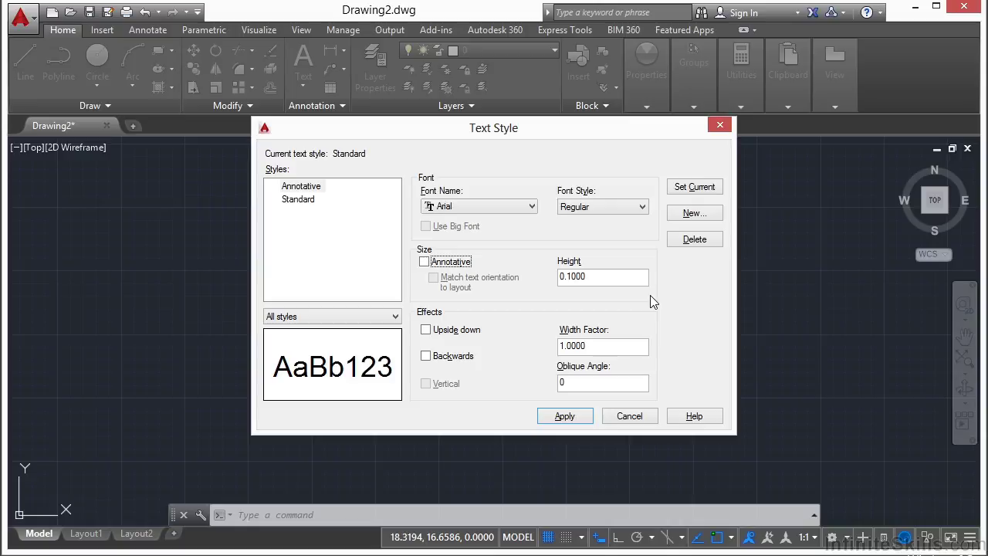
Step: Try the upside down and backwards effects on the Annotative style's sample text, leaving both turned off
{"action": "left_click", "coordinate": [426, 331]}
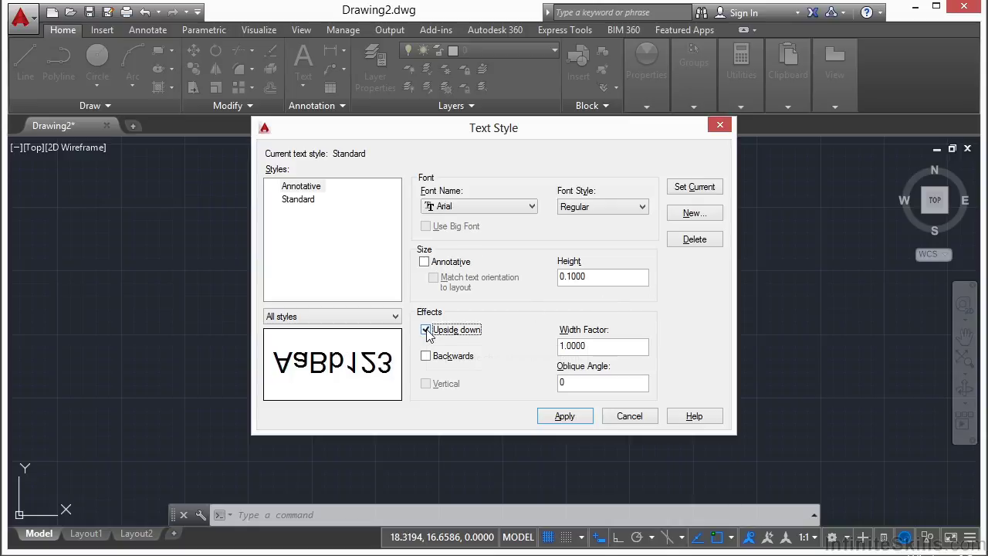
{"action": "left_click", "coordinate": [426, 356]}
{"action": "left_click", "coordinate": [427, 331]}
{"action": "left_click", "coordinate": [439, 358]}
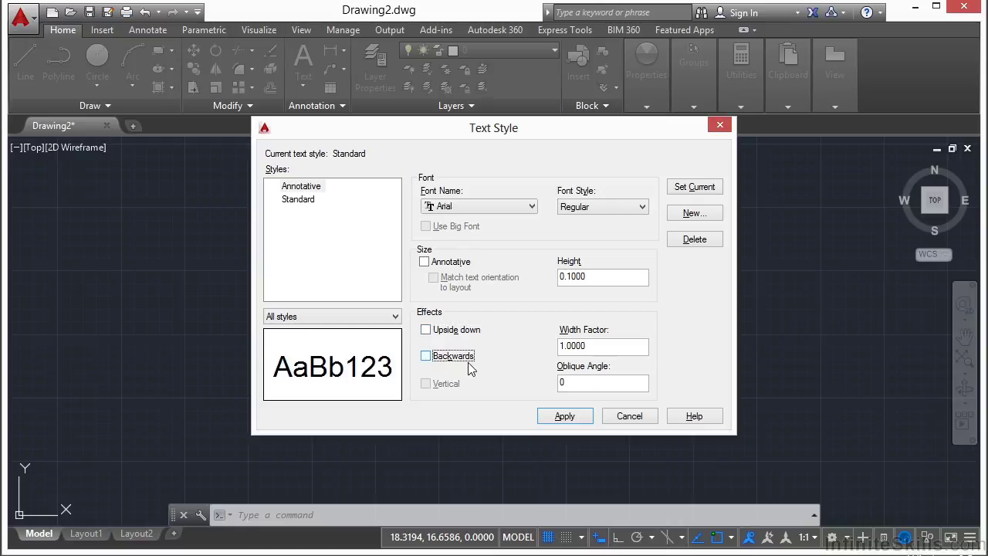
Step: Set the Annotative style's oblique angle to 30 and try a width factor of 2
{"action": "double_click", "coordinate": [610, 384]}
{"action": "type", "text": "30"}
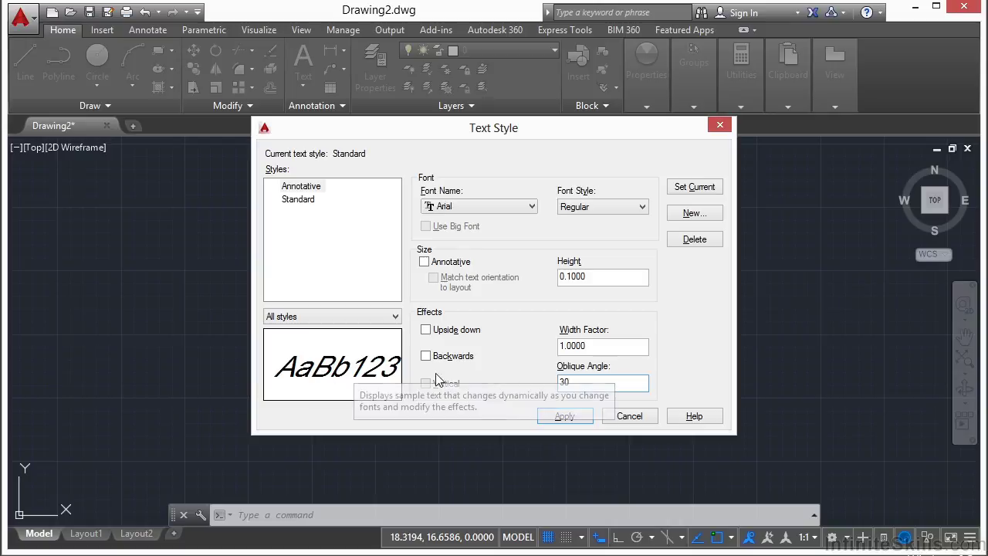
{"action": "double_click", "coordinate": [613, 348]}
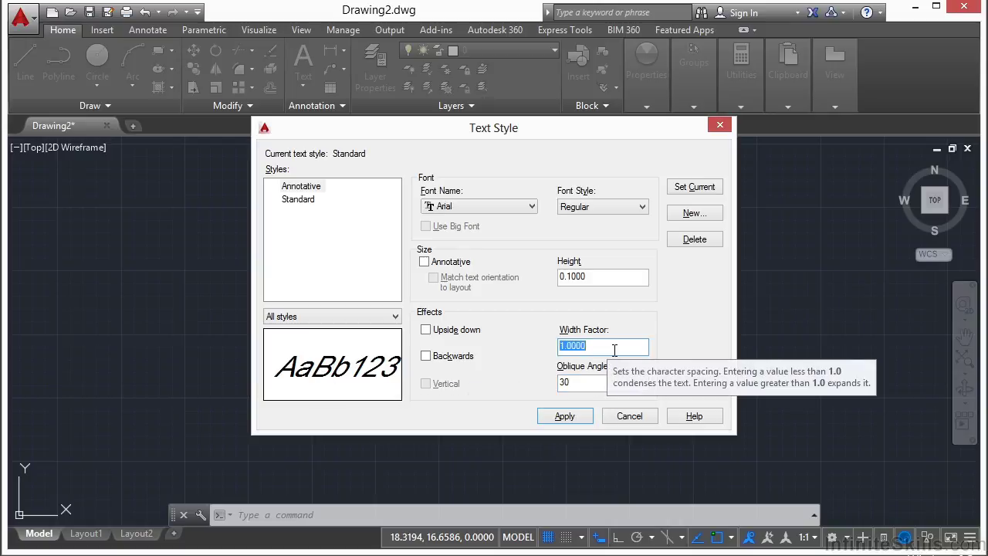
{"action": "type", "text": "2"}
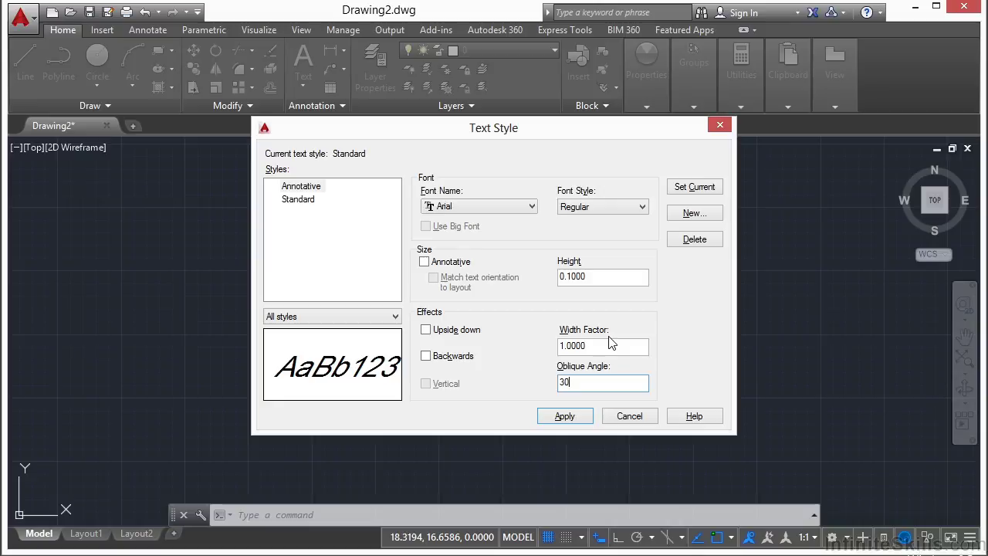
Step: Try width factors of 0.5 and 2 on the slanted sample text and return the width factor to 1
{"action": "double_click", "coordinate": [610, 342]}
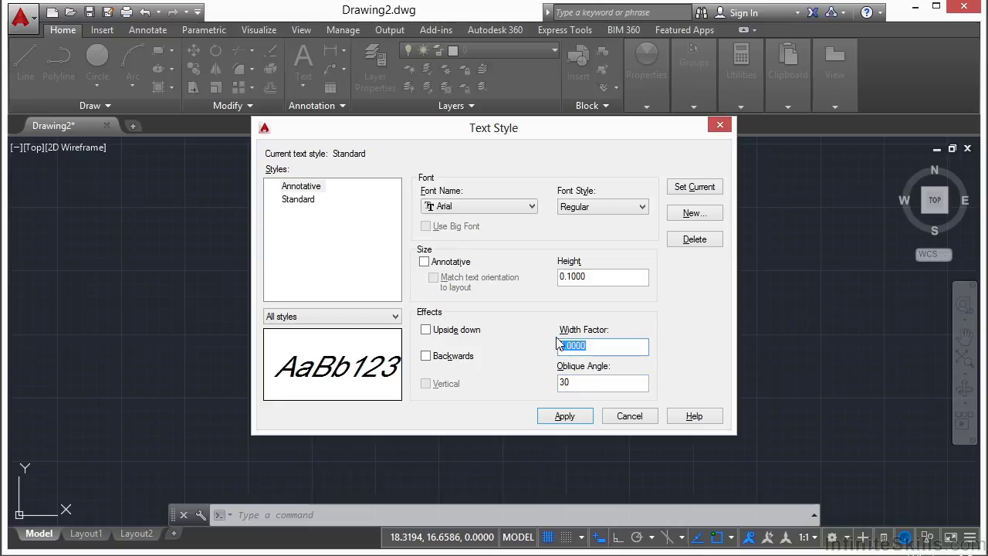
{"action": "type", "text": ".5"}
{"action": "left_click_drag", "start_coordinate": [593, 346], "coordinate": [552, 352]}
{"action": "type", "text": "2"}
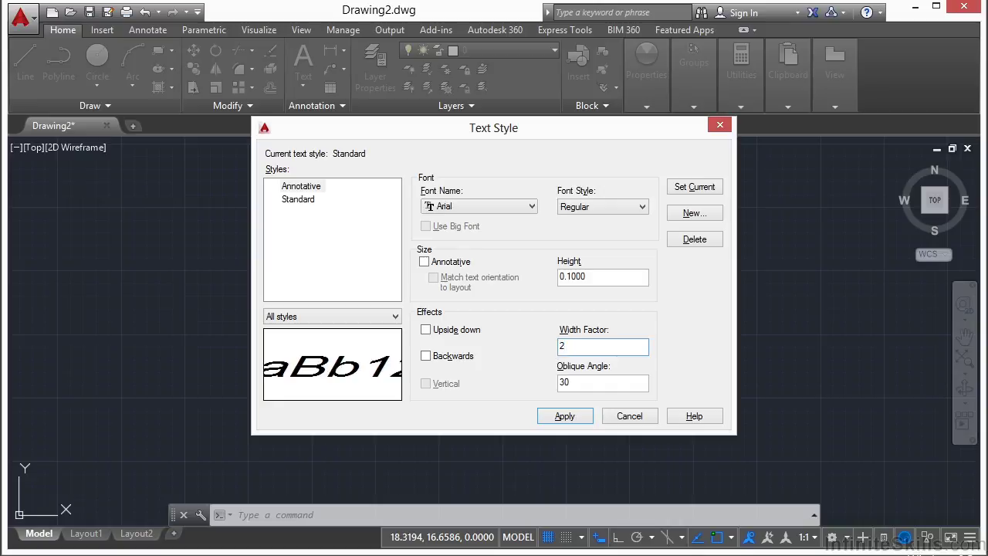
{"action": "key", "text": "BackSpace"}
{"action": "type", "text": "1"}
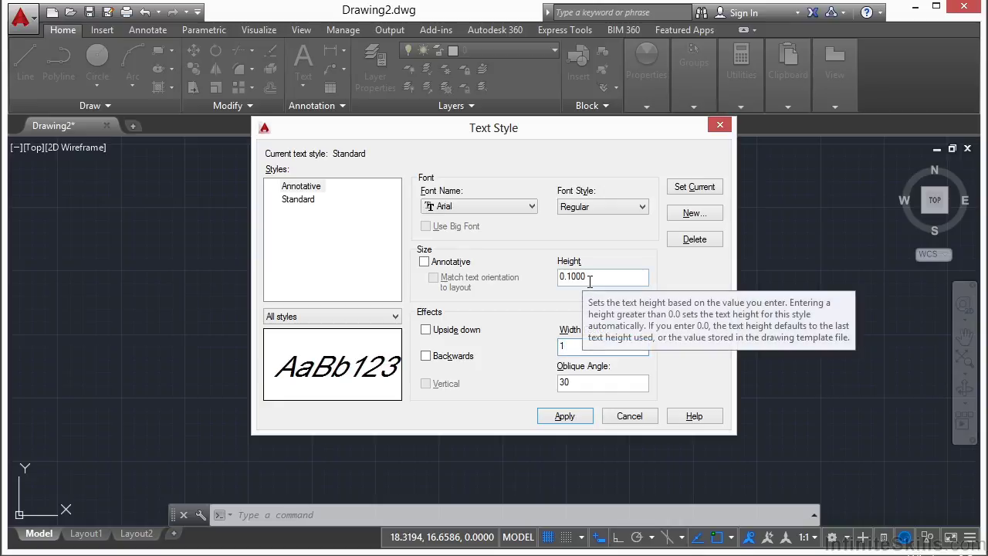
Step: Reset the oblique angle to 0 and switch to the Standard style without saving the Annotative style's changes
{"action": "left_click_drag", "start_coordinate": [584, 381], "coordinate": [562, 392]}
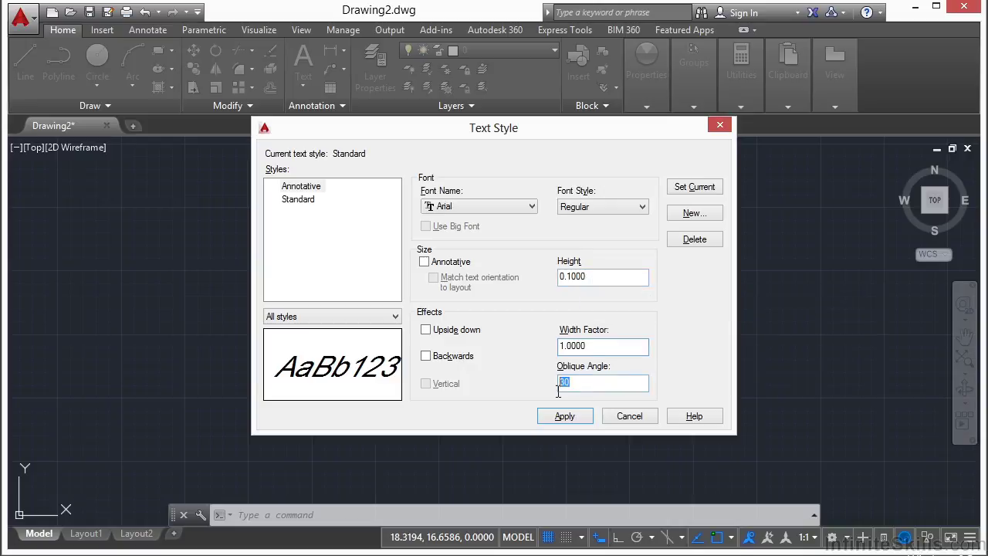
{"action": "type", "text": "0"}
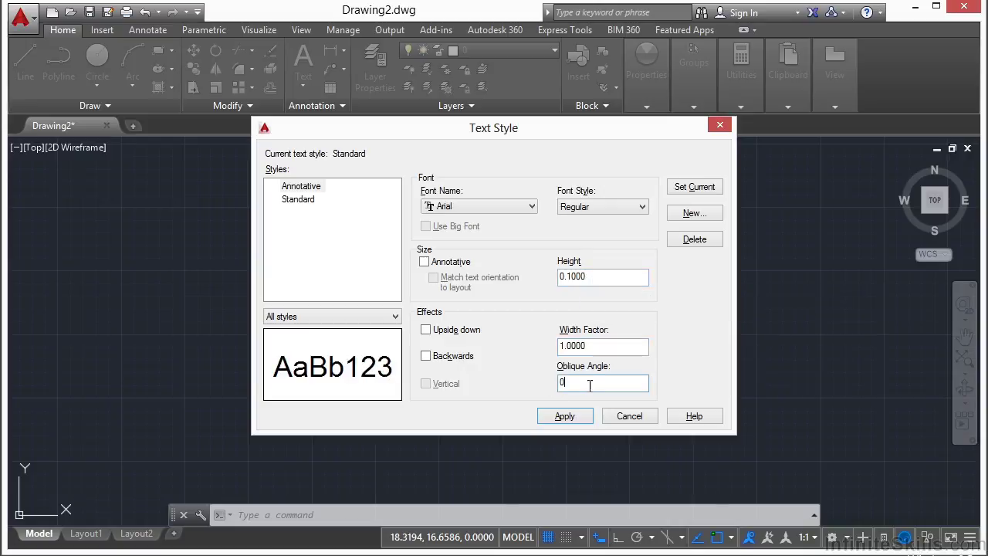
{"action": "left_click", "coordinate": [305, 199]}
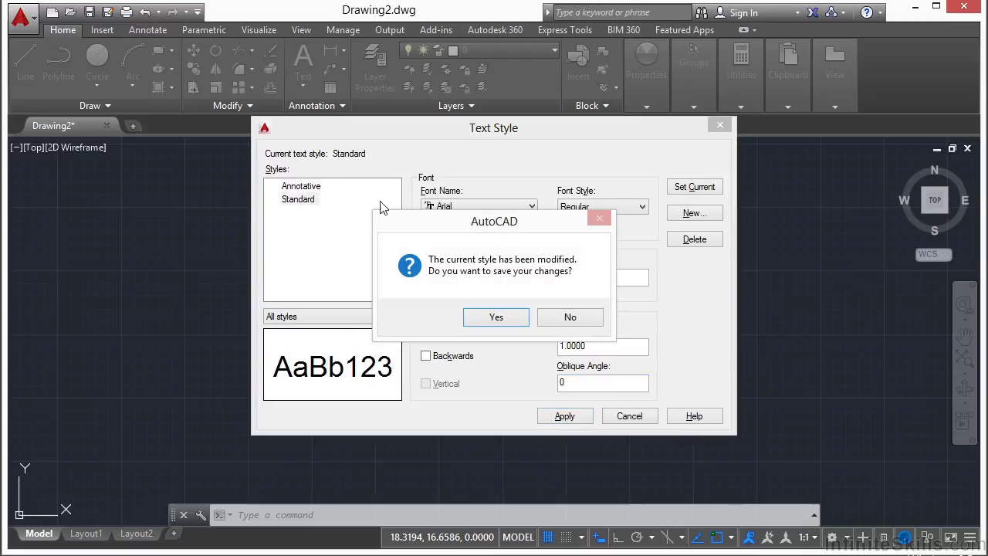
{"action": "left_click", "coordinate": [564, 323]}
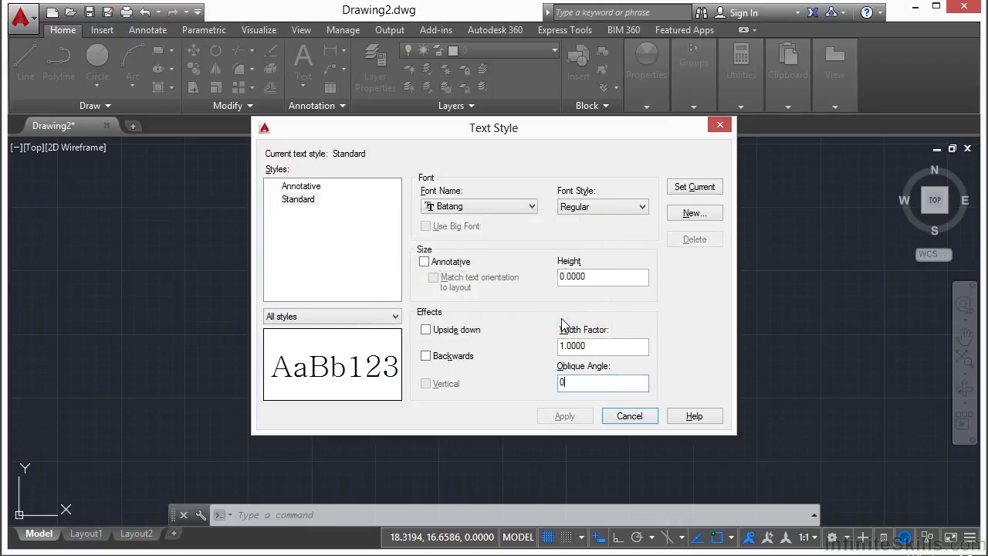
Step: Compare the settings of the Annotative and Standard text styles
{"action": "left_click", "coordinate": [312, 200]}
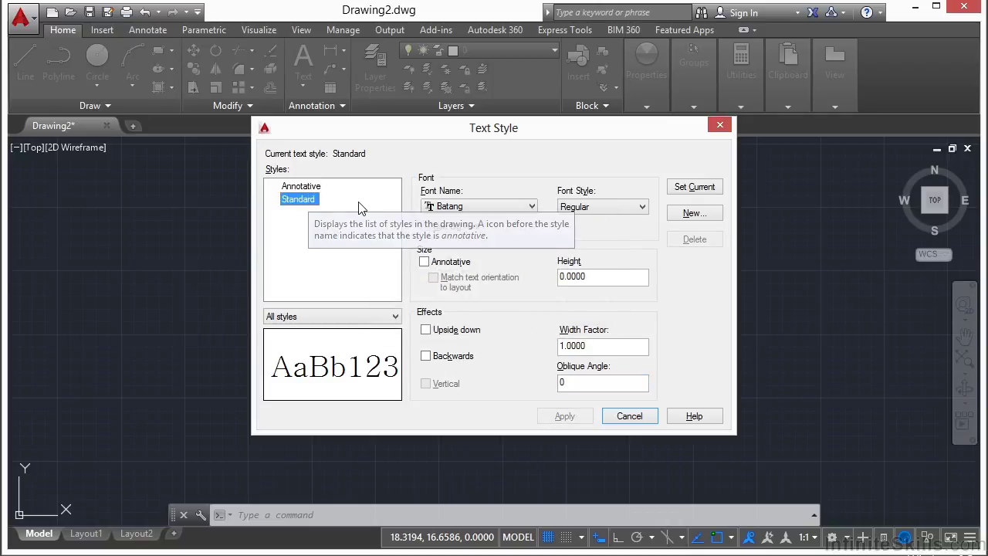
{"action": "left_click", "coordinate": [307, 187]}
{"action": "left_click", "coordinate": [308, 200]}
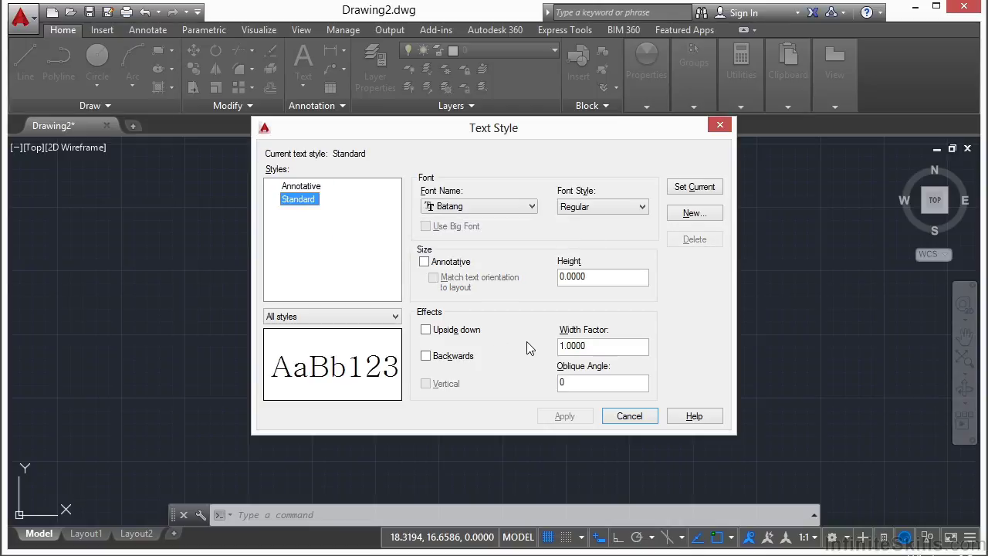
Step: Create a text style named New and set its font to Bell MT
{"action": "left_click", "coordinate": [697, 217]}
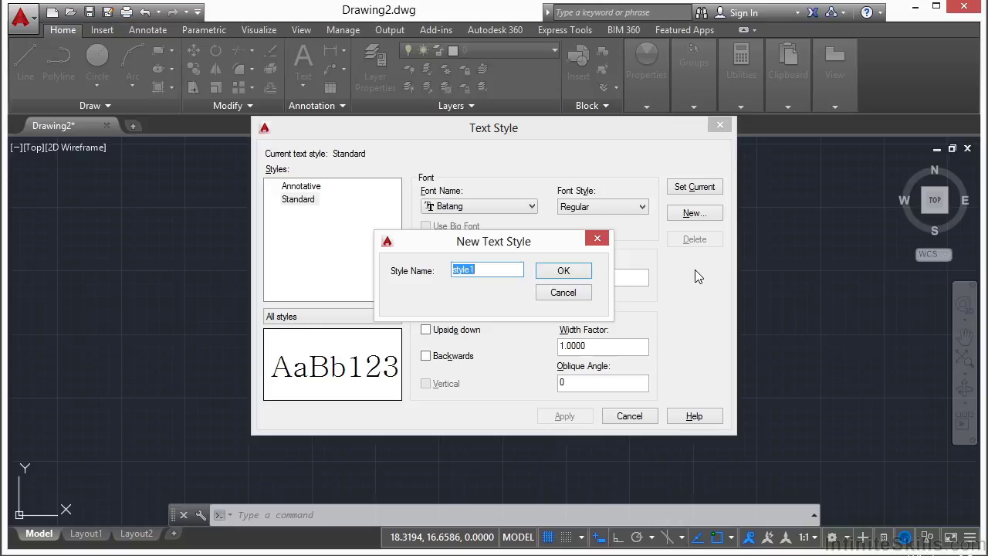
{"action": "type", "text": "New"}
{"action": "left_click", "coordinate": [577, 272]}
{"action": "left_click", "coordinate": [479, 207]}
{"action": "left_click", "coordinate": [494, 249]}
Step: Compare the bold and italic font styles on the New text style and choose Italic
{"action": "left_click", "coordinate": [620, 208]}
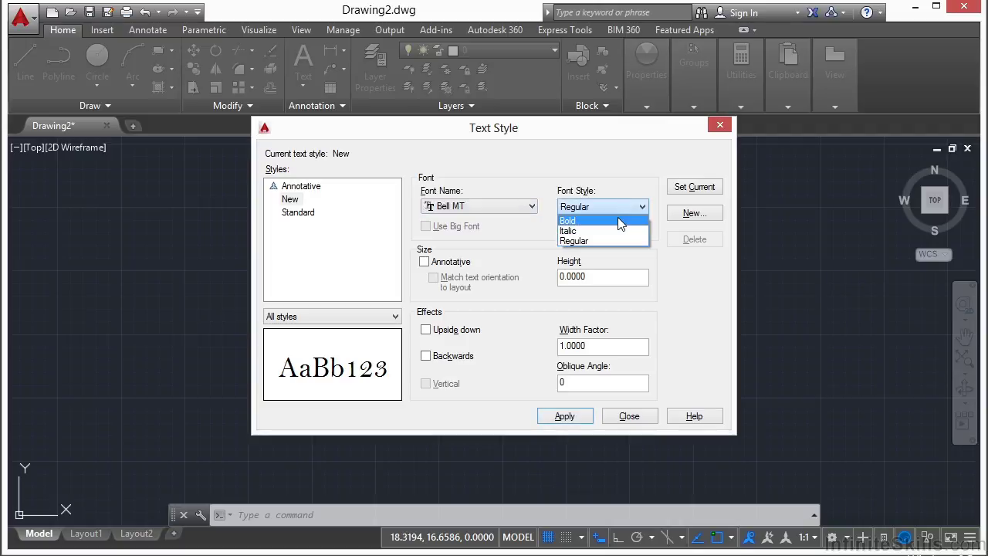
{"action": "left_click", "coordinate": [617, 221]}
{"action": "left_click", "coordinate": [643, 207]}
{"action": "left_click", "coordinate": [618, 231]}
{"action": "left_click", "coordinate": [646, 207]}
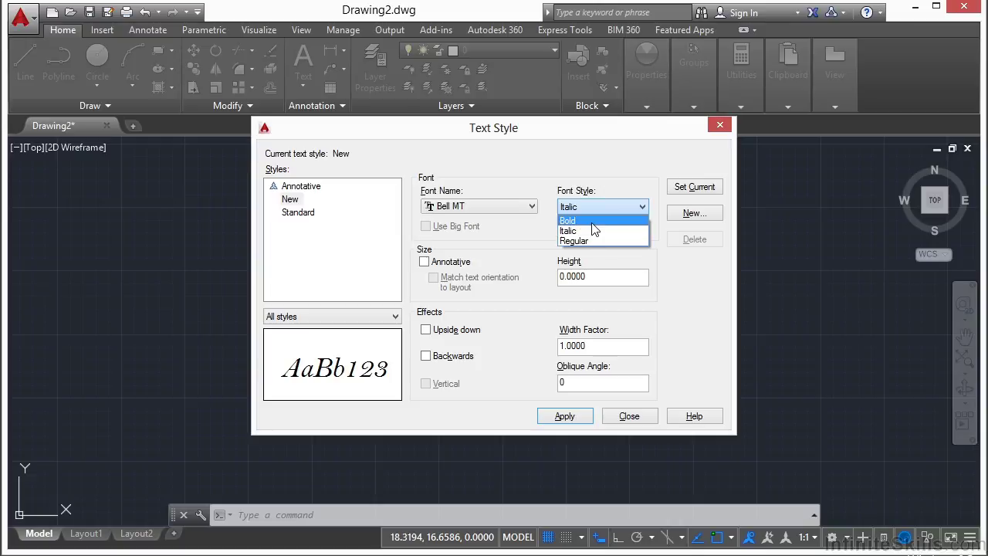
{"action": "left_click", "coordinate": [593, 222]}
{"action": "left_click", "coordinate": [641, 208]}
{"action": "left_click", "coordinate": [610, 231]}
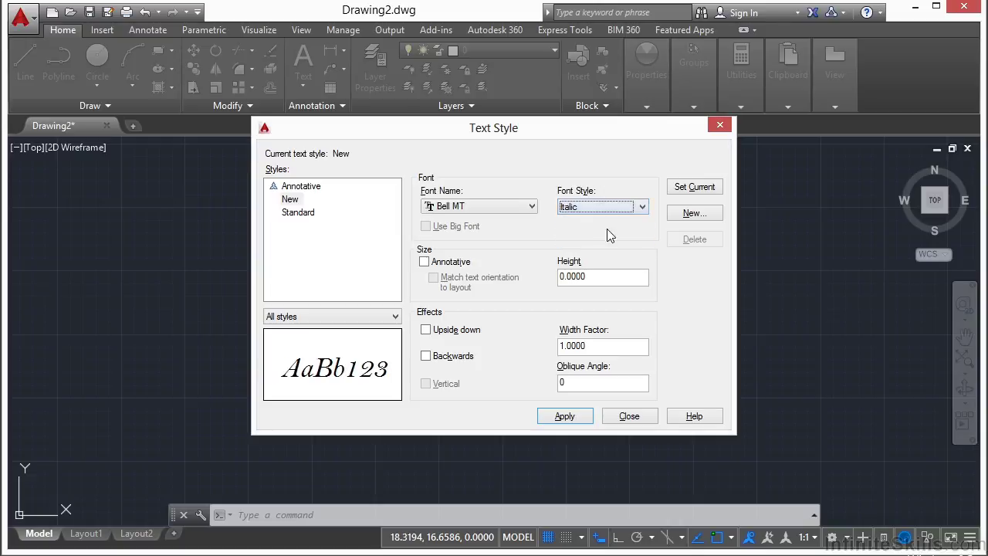
Step: Set the New text style's font style to Bold and its oblique angle to 30
{"action": "left_click", "coordinate": [643, 206]}
{"action": "left_click", "coordinate": [613, 221]}
{"action": "double_click", "coordinate": [559, 382]}
{"action": "type", "text": "30"}
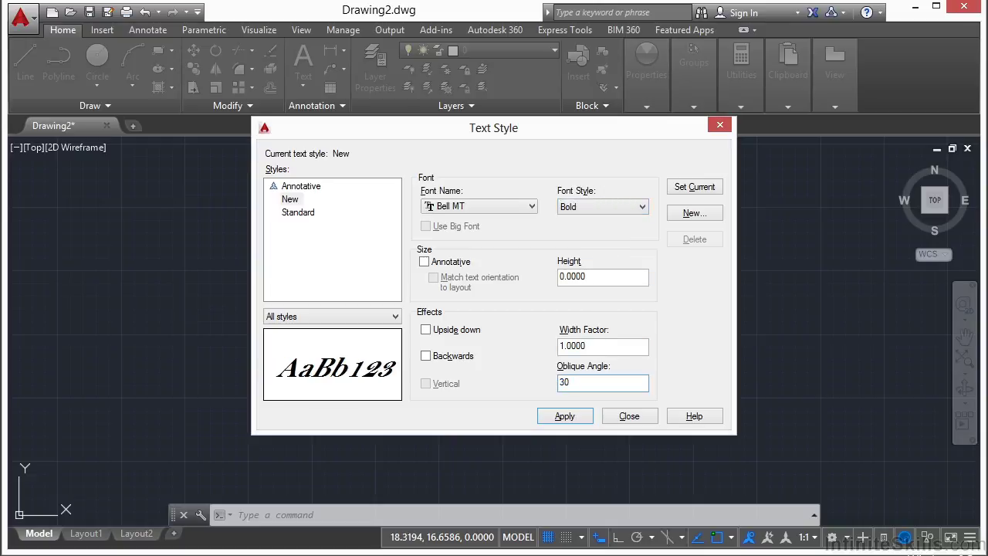
Step: Set the New style's width factor to 1.5, apply the changes and make the style current
{"action": "left_click_drag", "start_coordinate": [641, 346], "coordinate": [559, 347]}
{"action": "type", "text": "1.5"}
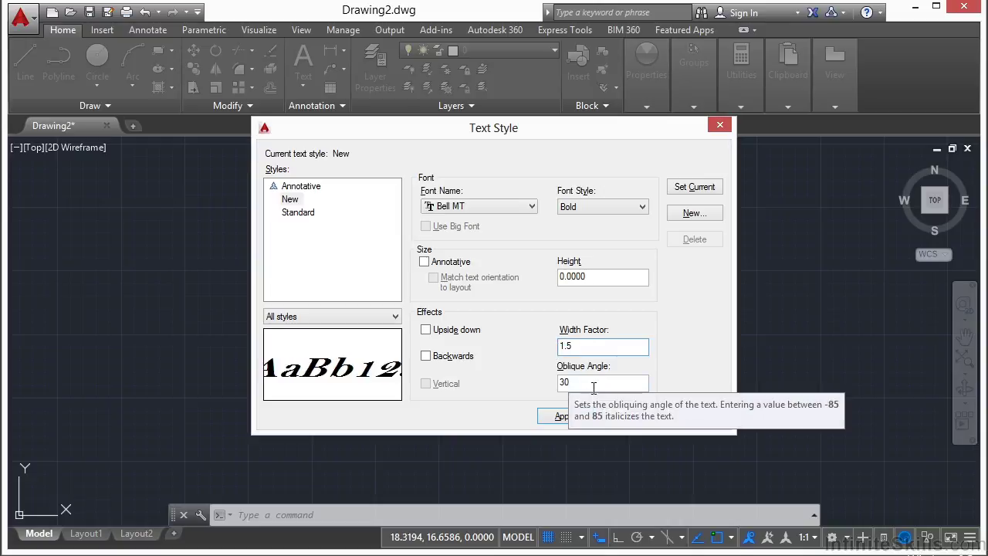
{"action": "left_click", "coordinate": [559, 417]}
{"action": "left_click", "coordinate": [292, 199]}
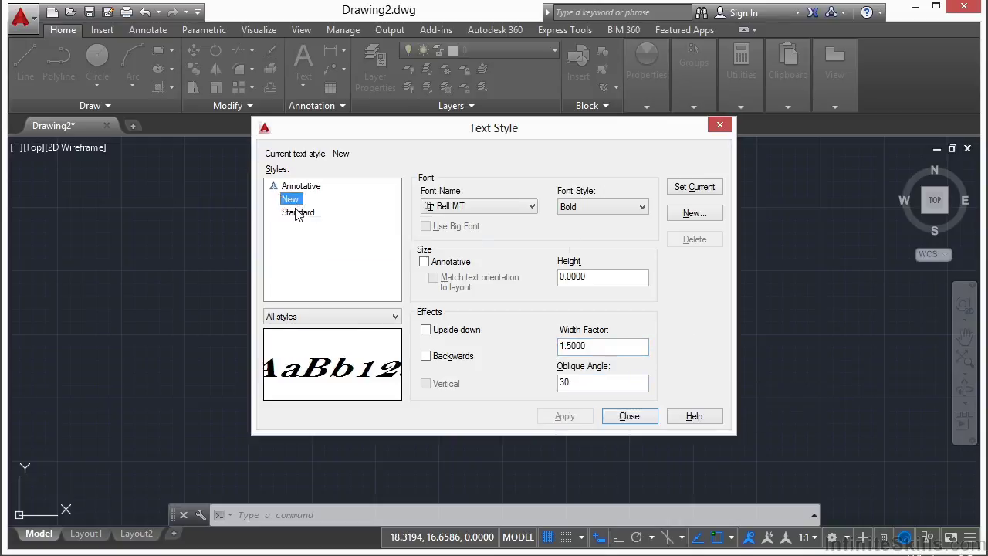
{"action": "left_click", "coordinate": [677, 195]}
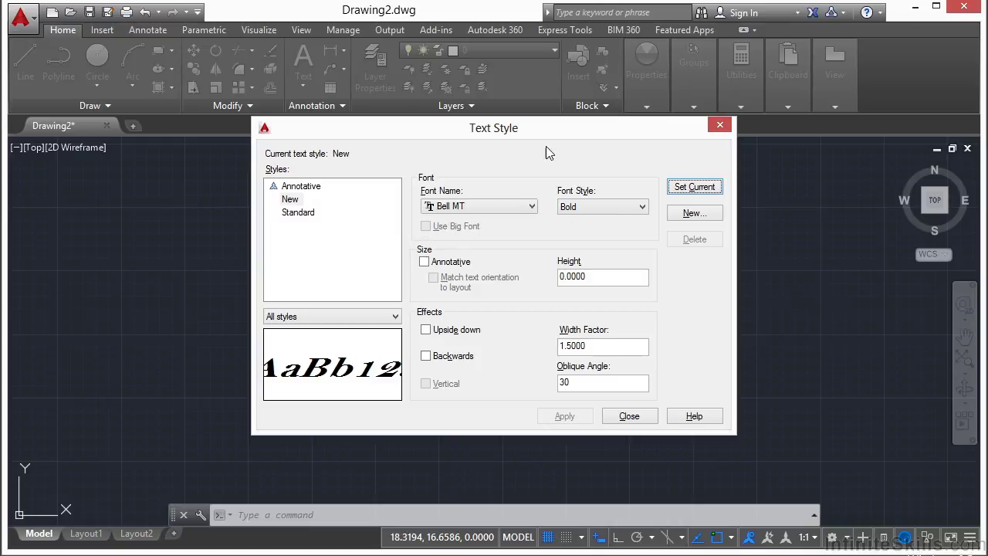
Step: Set the Standard text style's font to Berlin Sans FB and its text height to 1
{"action": "left_click", "coordinate": [307, 215]}
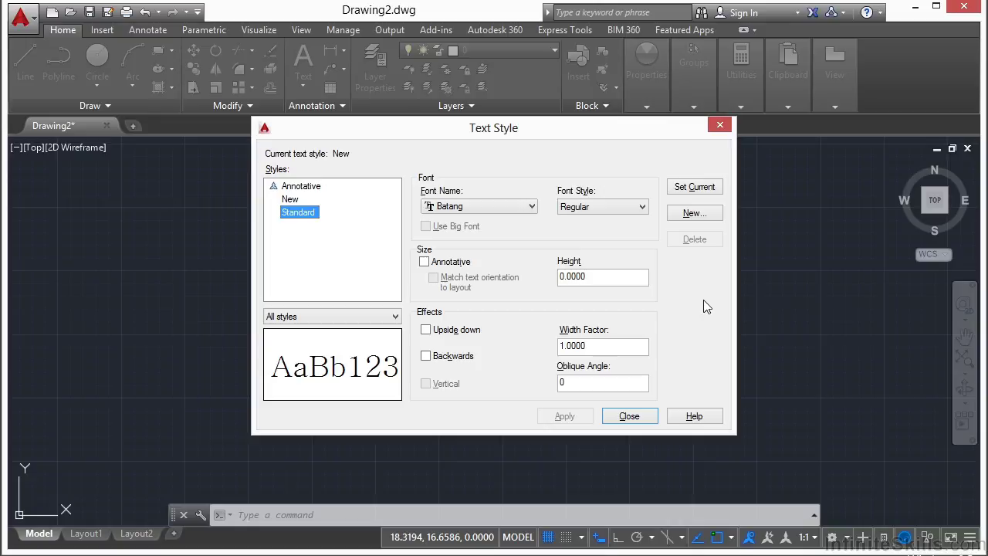
{"action": "left_click", "coordinate": [533, 209]}
{"action": "left_click", "coordinate": [493, 266]}
{"action": "left_click_drag", "start_coordinate": [597, 281], "coordinate": [560, 281]}
{"action": "type", "text": "1"}
Step: Set the Standard style's width factor to 2 and apply the changes
{"action": "left_click_drag", "start_coordinate": [622, 346], "coordinate": [548, 348]}
{"action": "type", "text": "2"}
{"action": "key", "text": "Tab"}
{"action": "left_click", "coordinate": [578, 417]}
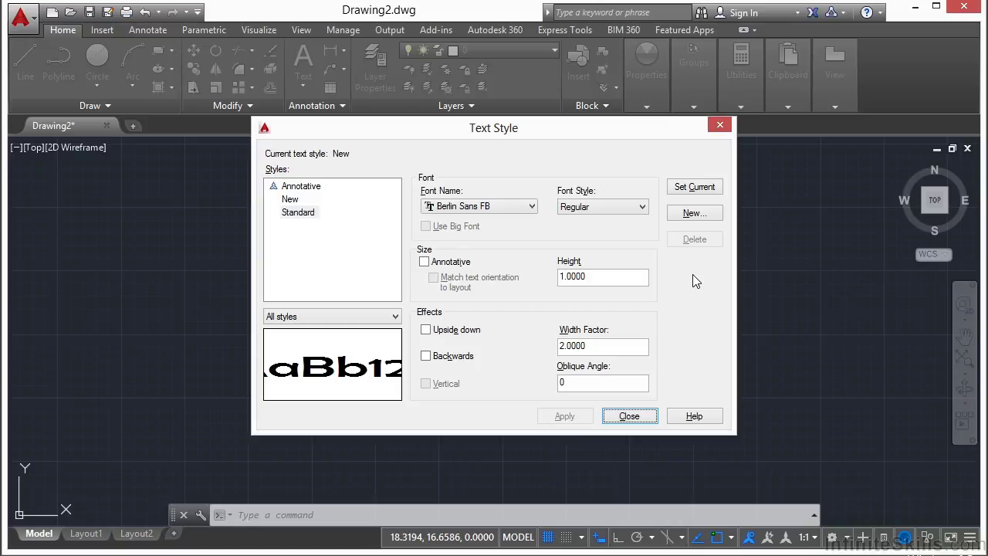
Step: Create text styles named XYZ-Title and XYZ-Notes from the Standard style's settings, and select XYZ-Title in the style list
{"action": "left_click", "coordinate": [302, 214]}
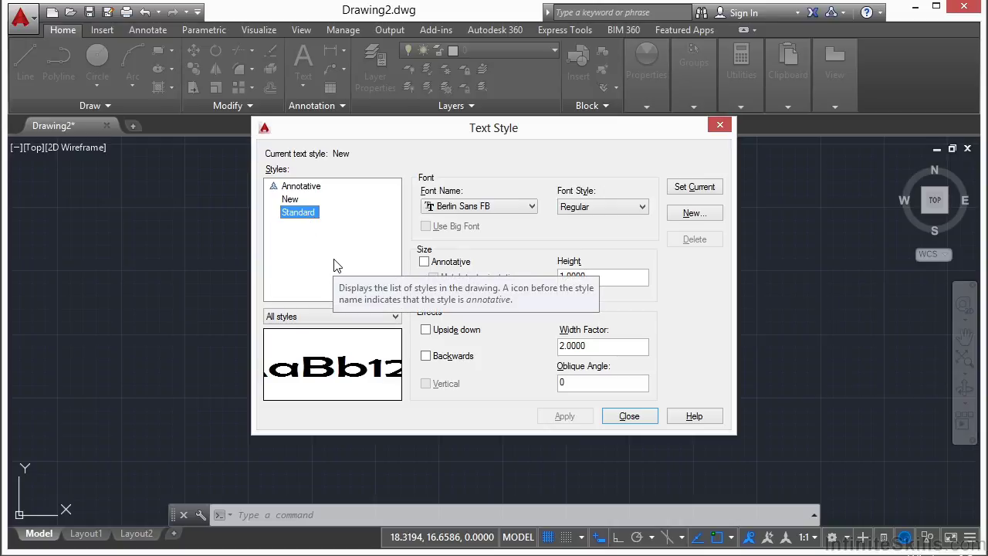
{"action": "left_click", "coordinate": [692, 213]}
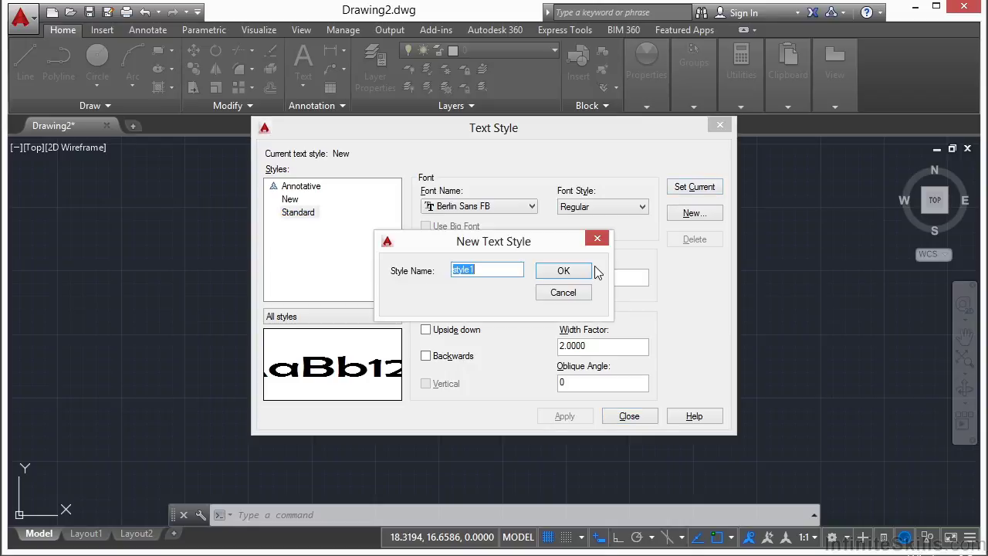
{"action": "type", "text": "XYZ-Title"}
{"action": "left_click", "coordinate": [583, 271]}
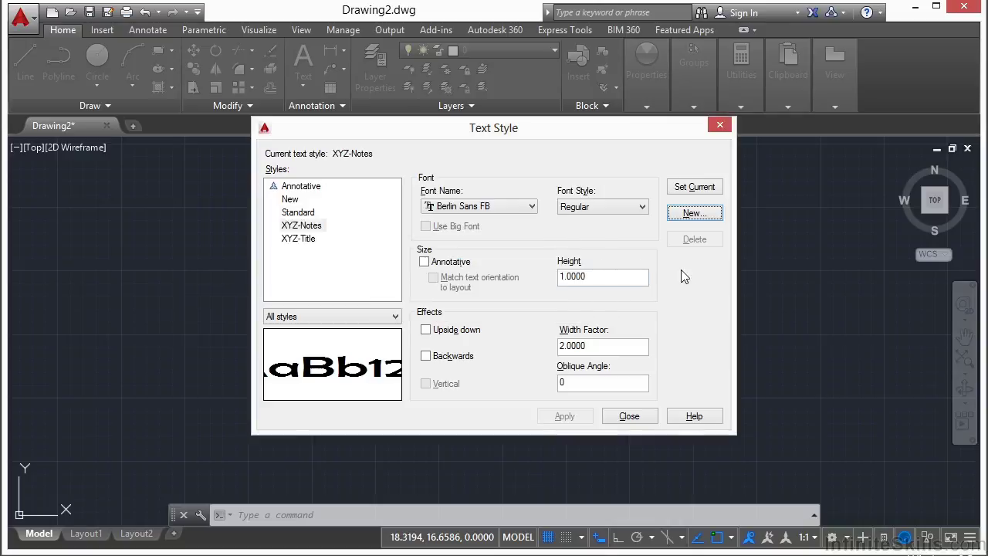
{"action": "left_click", "coordinate": [304, 238]}
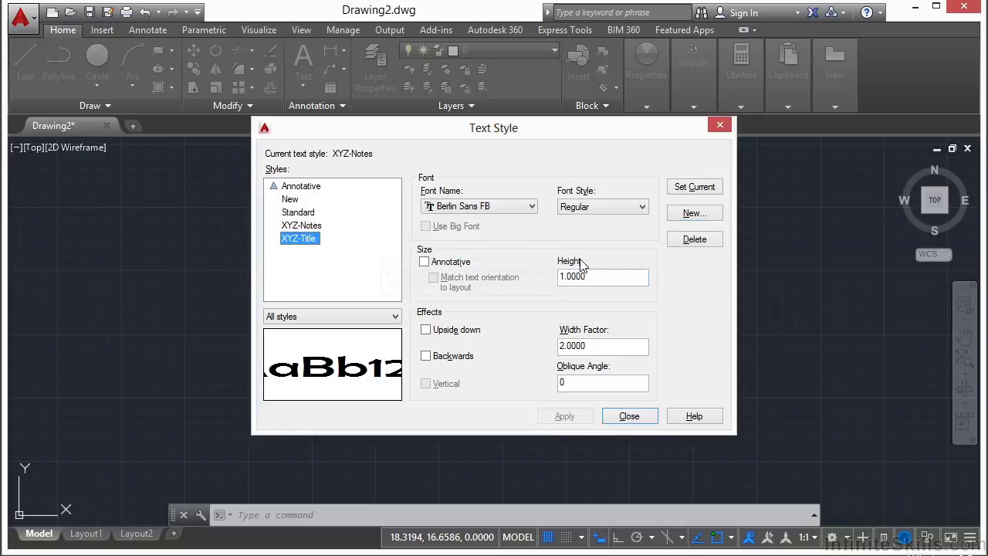